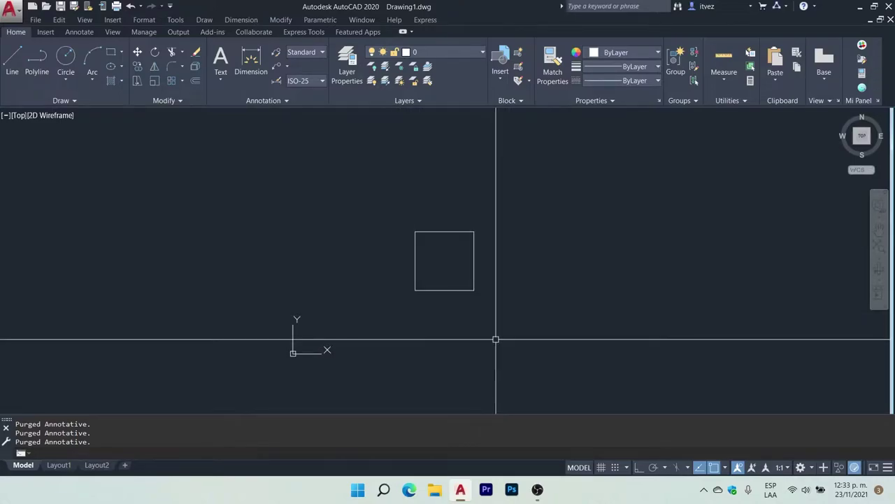
# Zoom in on the square with two forward wheel scrolls so it fills the top view
pyautogui.scroll(2, 457, 260)
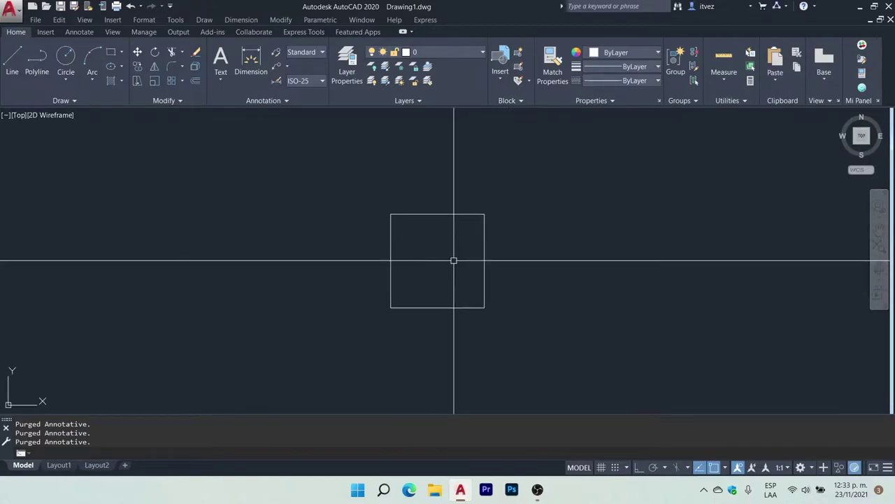
pyautogui.scroll(2, 448, 259)
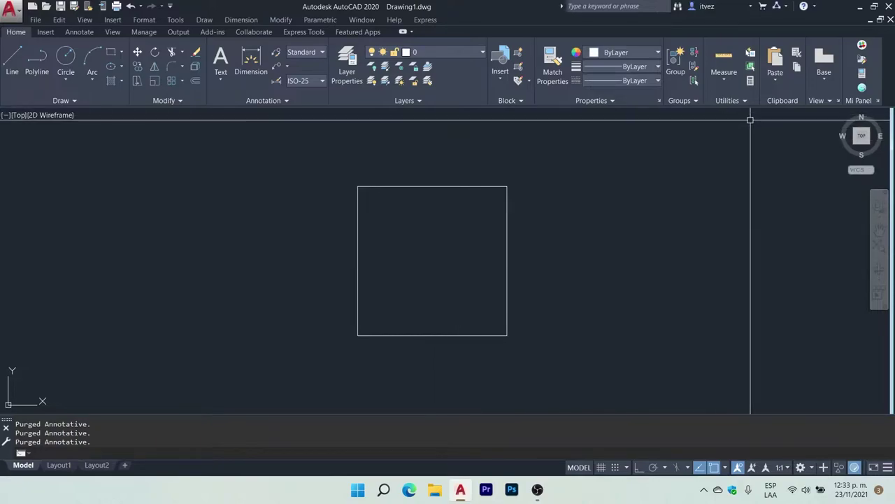
pyautogui.click(862, 152)
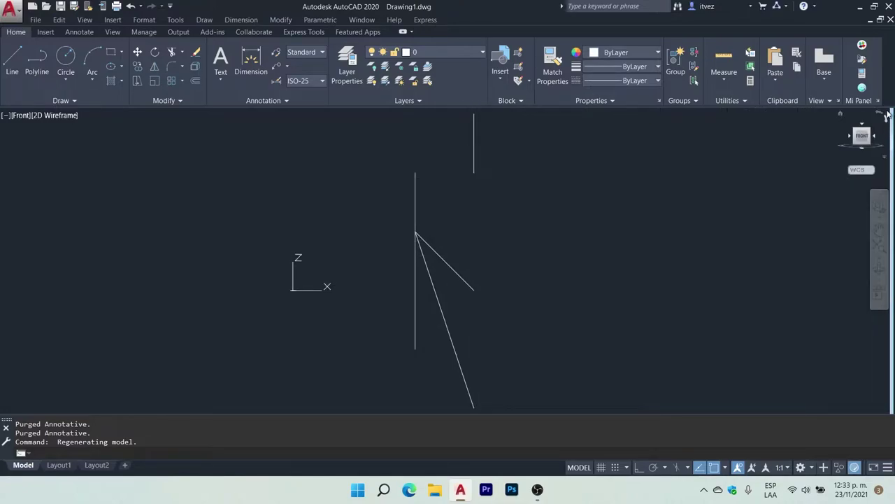
pyautogui.click(874, 136)
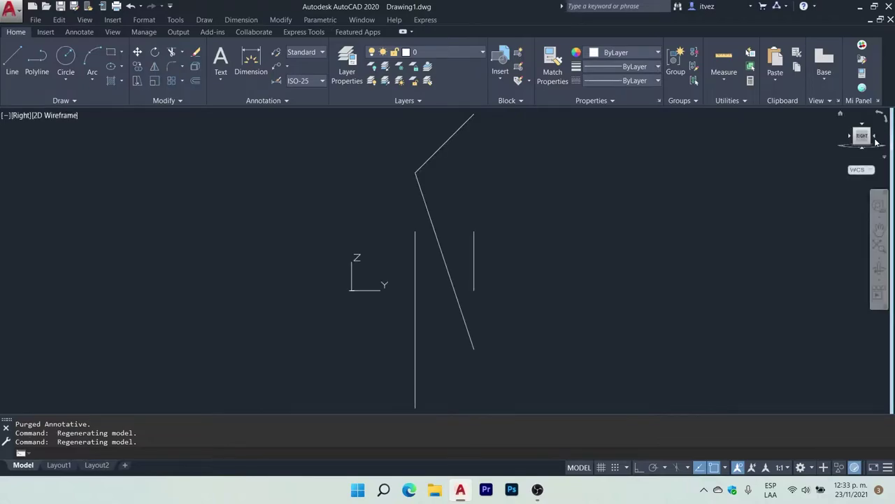
pyautogui.click(874, 137)
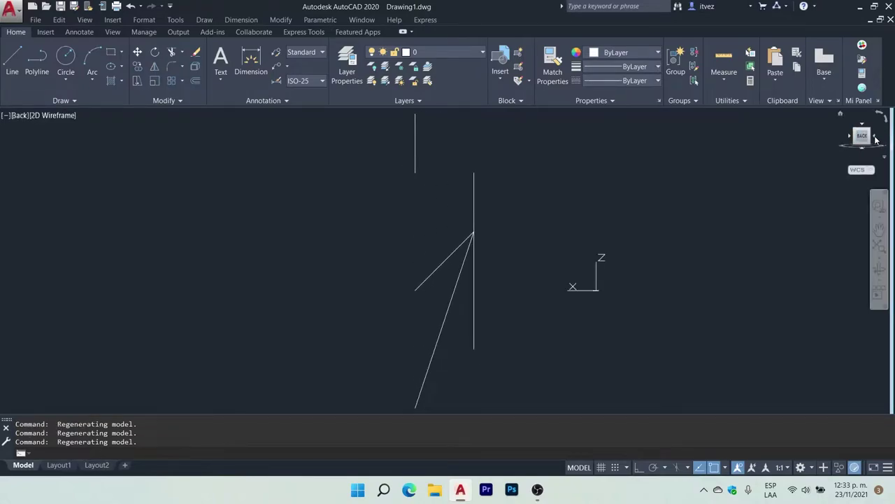
pyautogui.click(876, 138)
pyautogui.click(875, 137)
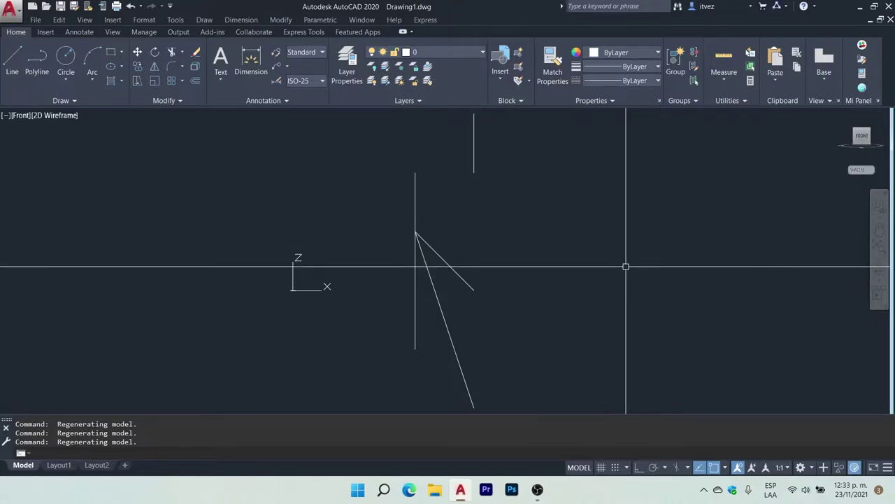
pyautogui.click(864, 126)
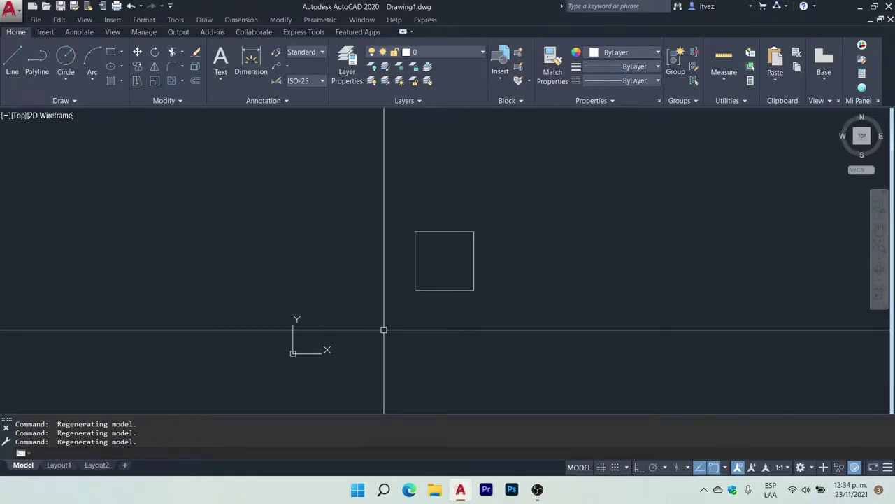
# Zoom in once more on the square in the top view
pyautogui.scroll(4, 433, 264)
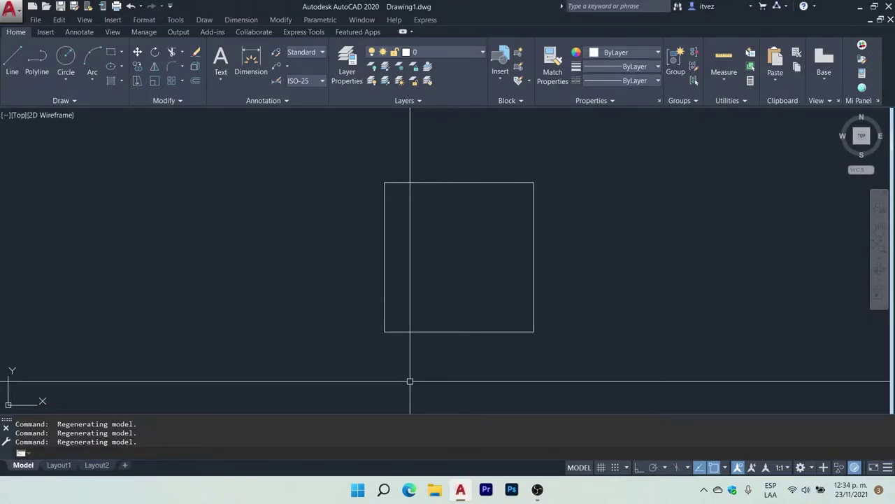
pyautogui.write('JOI')
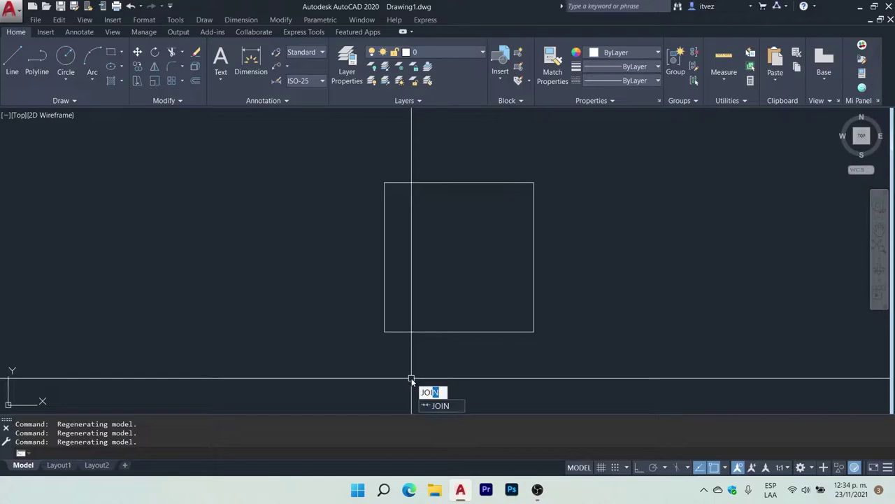
pyautogui.write('N')
pyautogui.press('Return')
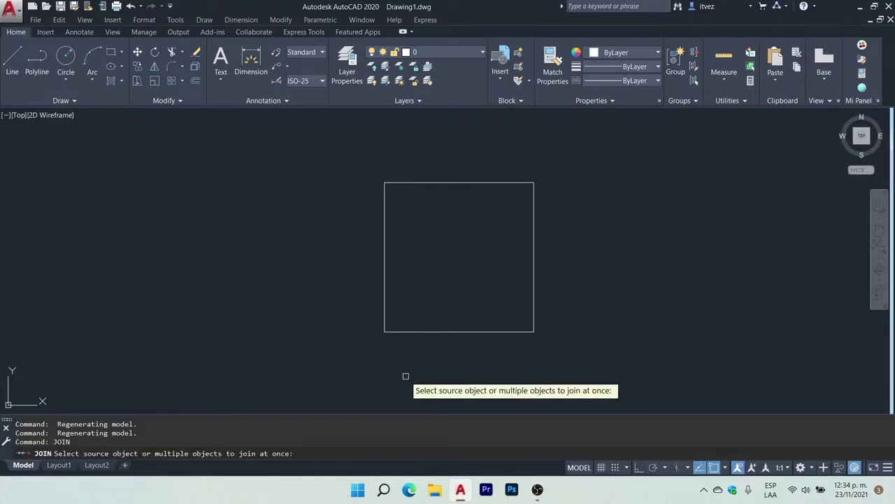
pyautogui.click(405, 376)
pyautogui.press('Escape')
pyautogui.press('Escape')
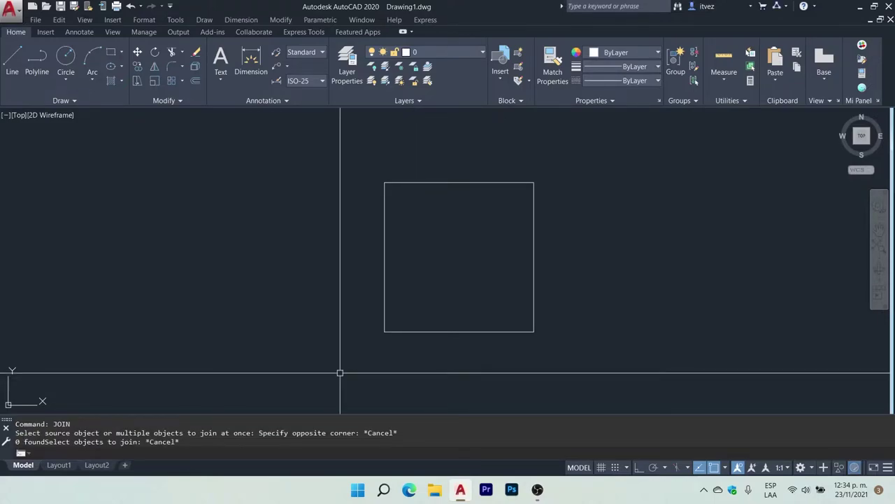
pyautogui.write('j')
pyautogui.press('Return')
pyautogui.click(340, 372)
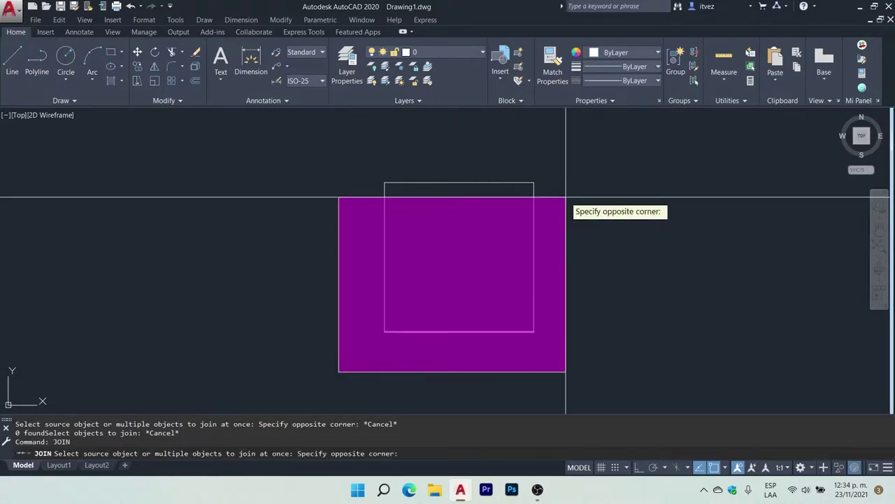
pyautogui.click(587, 158)
pyautogui.press('Return')
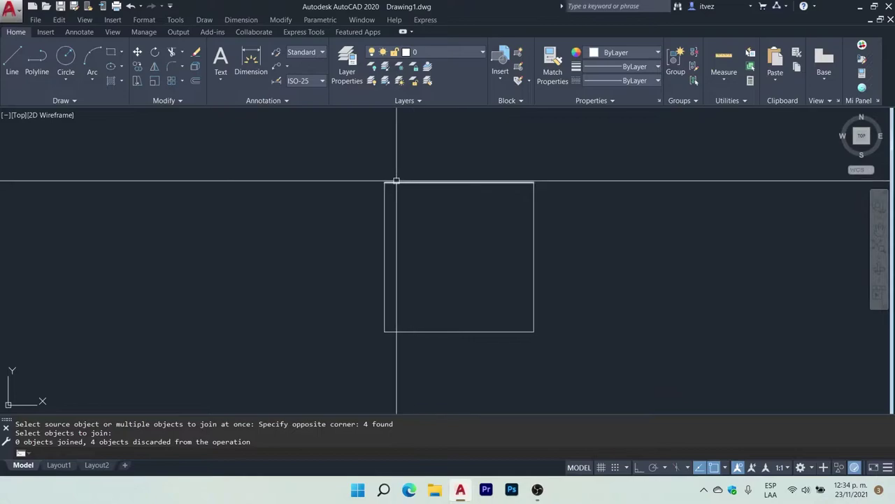
pyautogui.click(384, 280)
pyautogui.press('Escape')
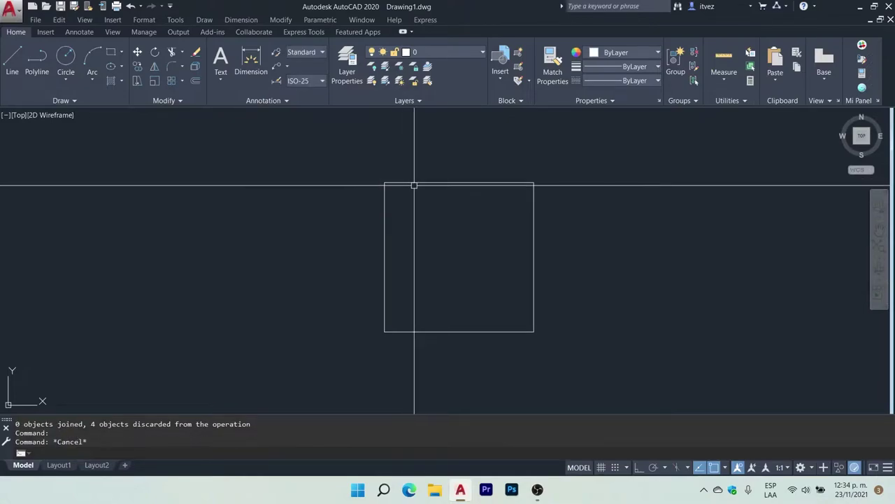
pyautogui.click(414, 183)
pyautogui.press('Escape')
pyautogui.click(531, 237)
pyautogui.press('Escape')
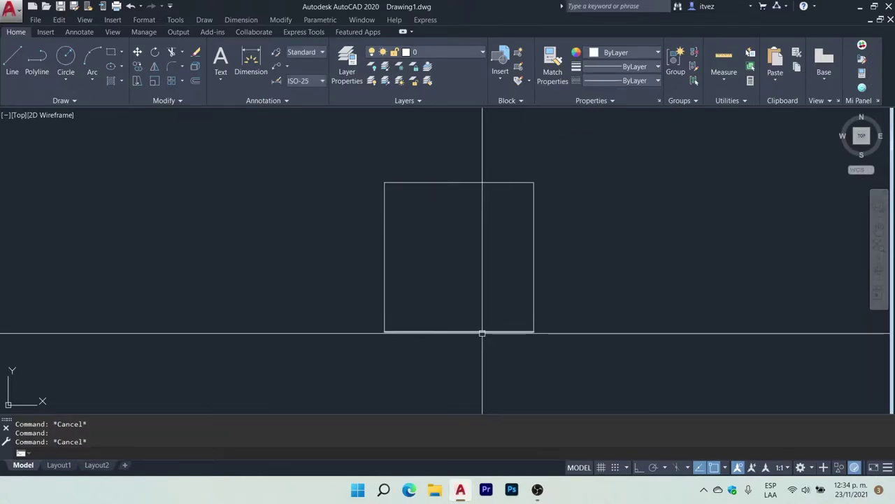
pyautogui.click(490, 331)
pyautogui.press('Escape')
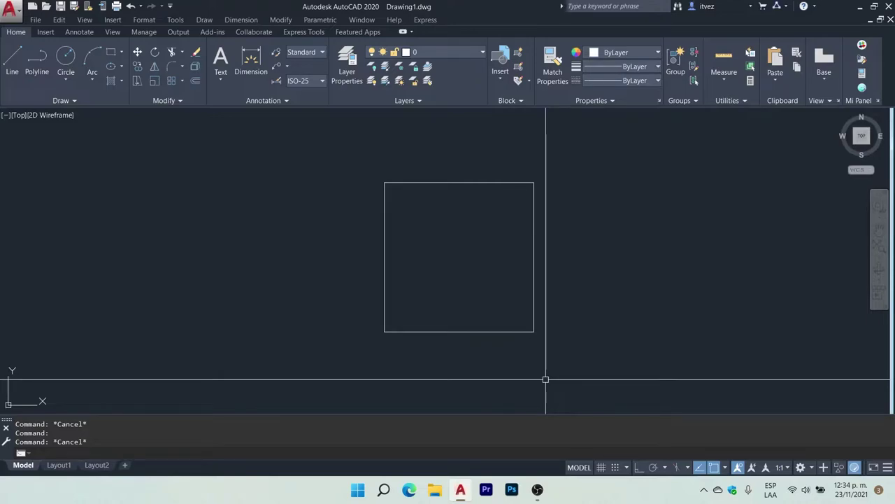
pyautogui.write('l')
pyautogui.press('Return')
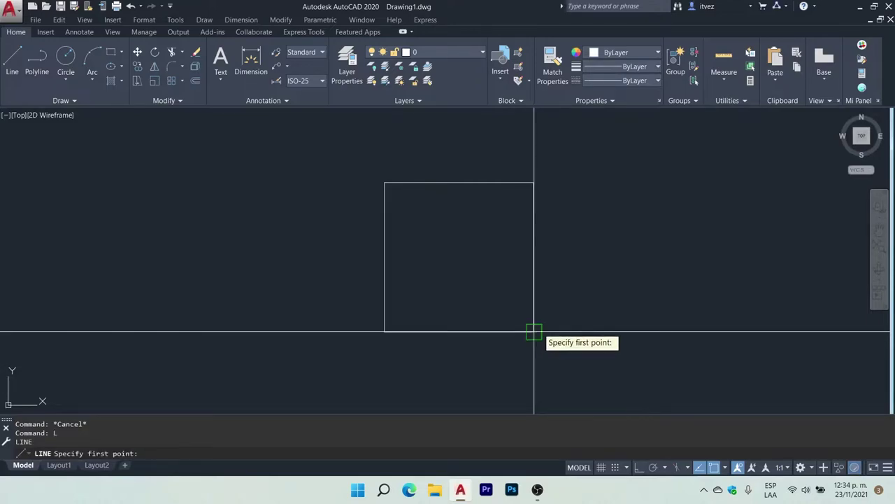
pyautogui.press('Escape')
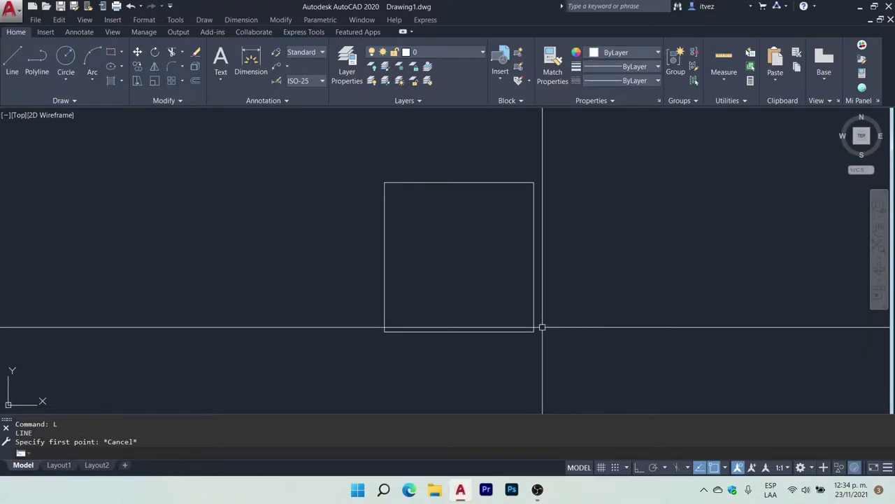
pyautogui.press('Escape')
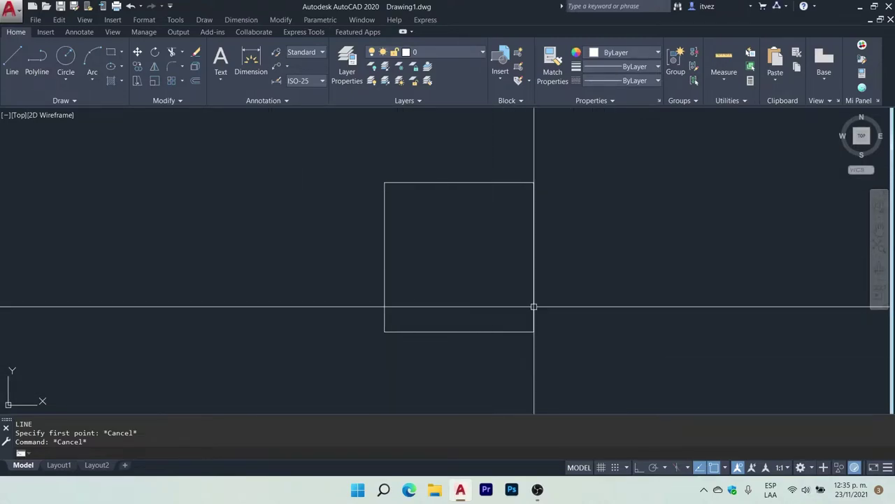
# Flatten the square's four window-selected lines to Z=0 with the FLATTEN command
pyautogui.click(427, 23)
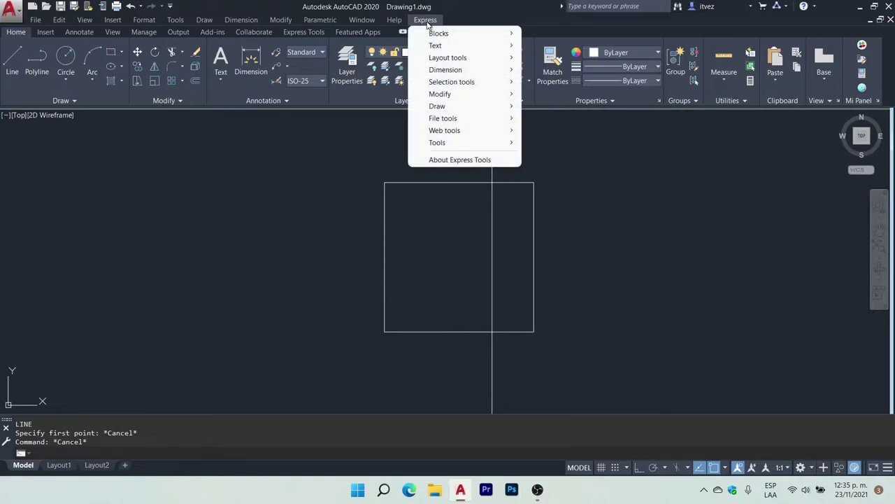
pyautogui.moveTo(441, 93)
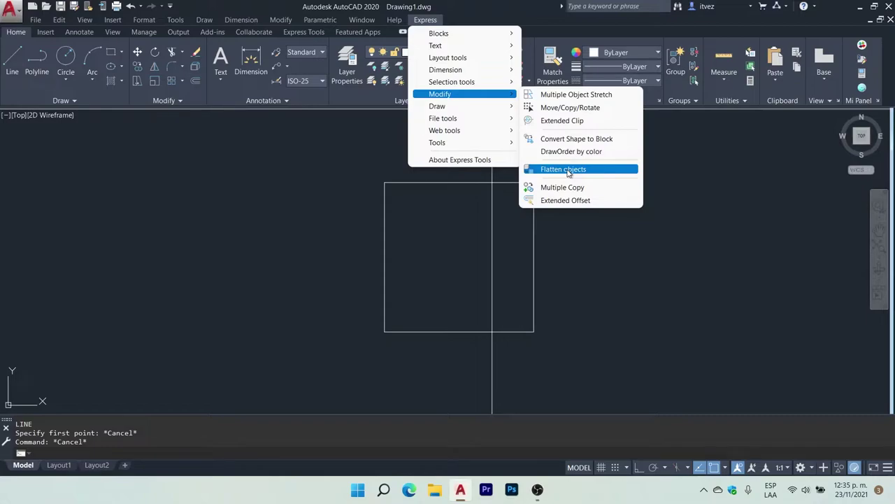
pyautogui.click(568, 169)
pyautogui.press('Escape')
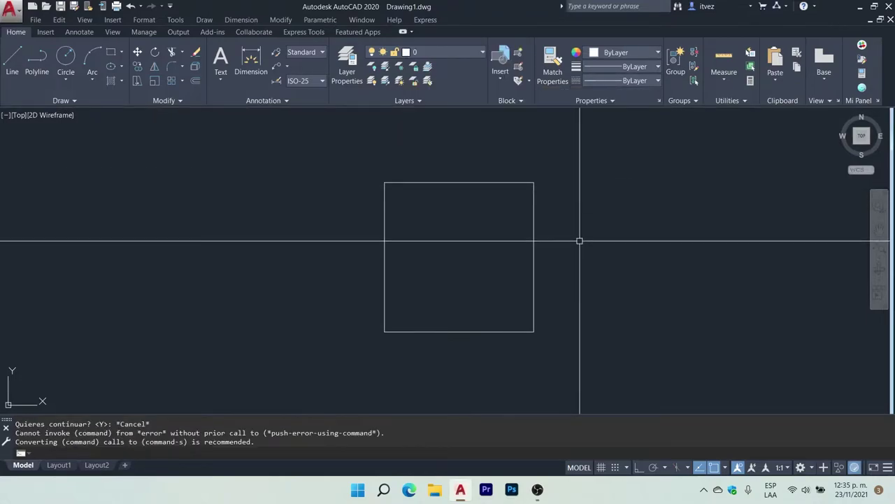
pyautogui.write('fla')
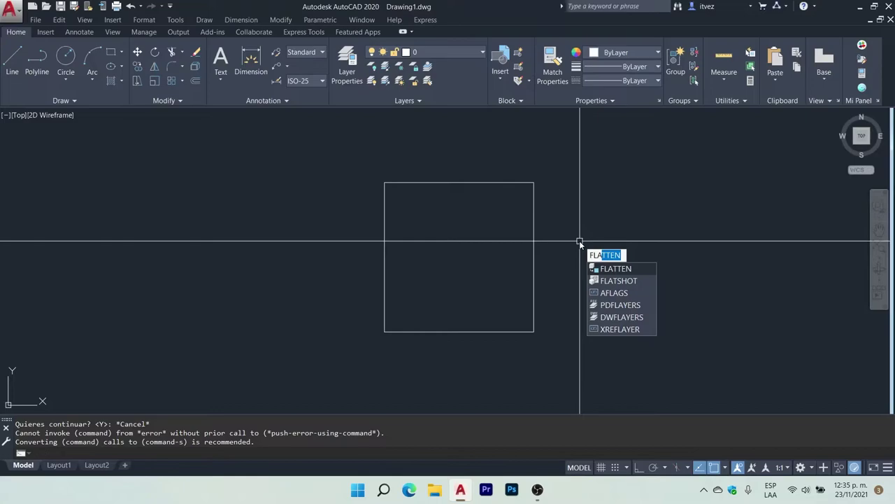
pyautogui.press('Return')
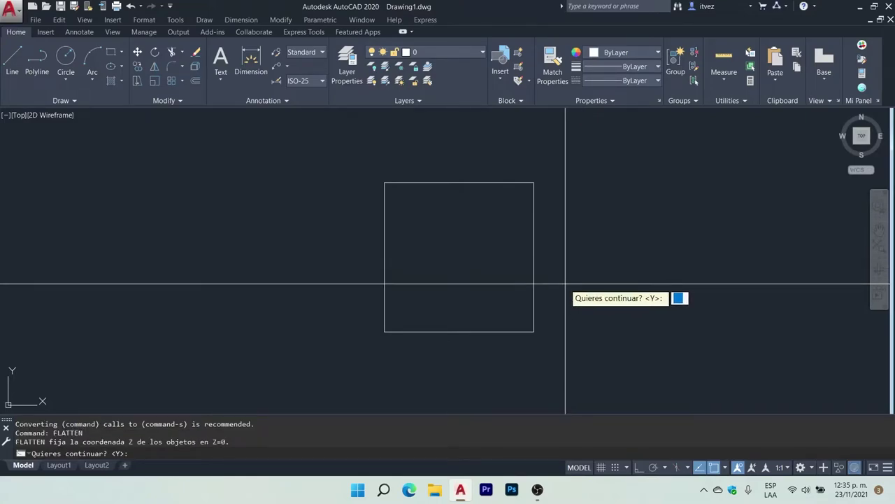
pyautogui.write('y')
pyautogui.press('Return')
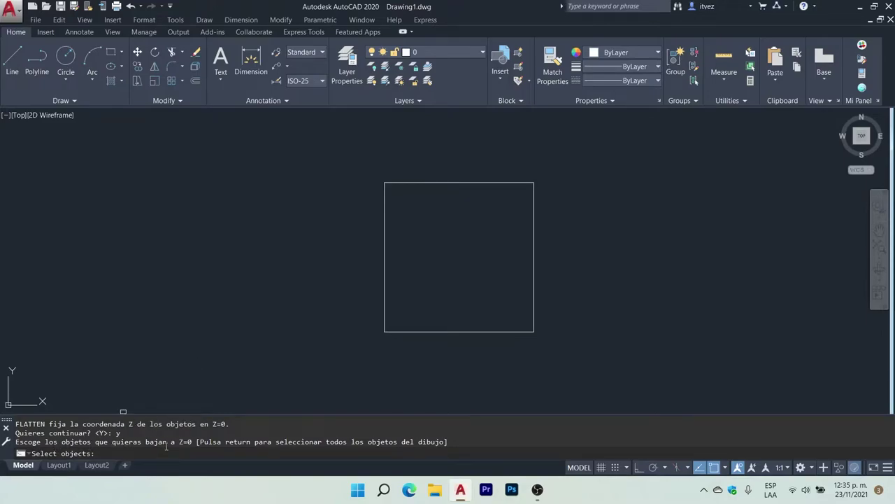
pyautogui.click(330, 372)
pyautogui.click(606, 150)
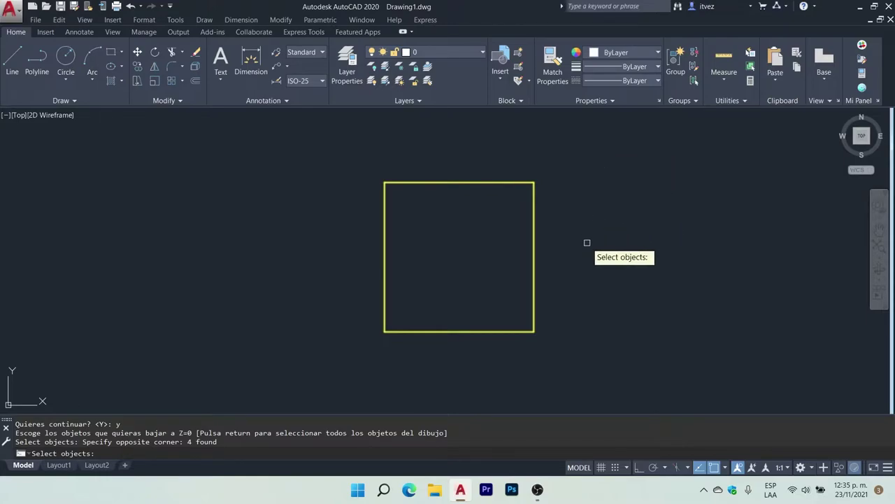
pyautogui.press('Return')
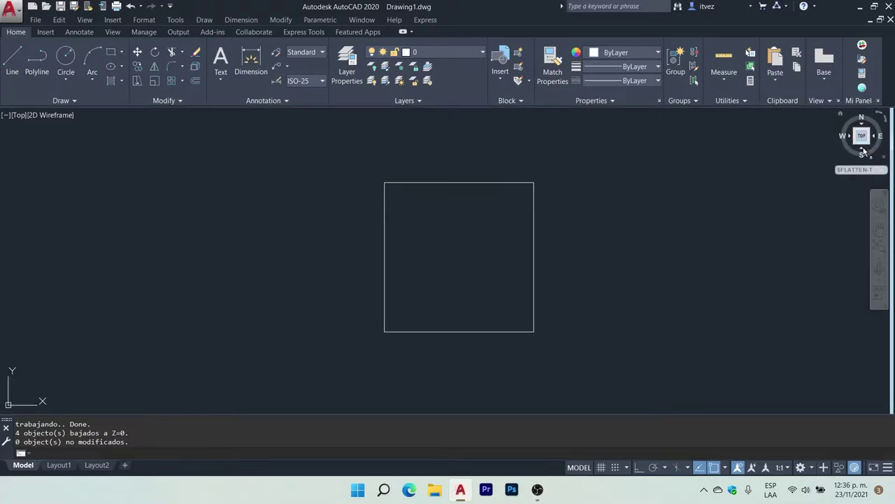
pyautogui.click(863, 151)
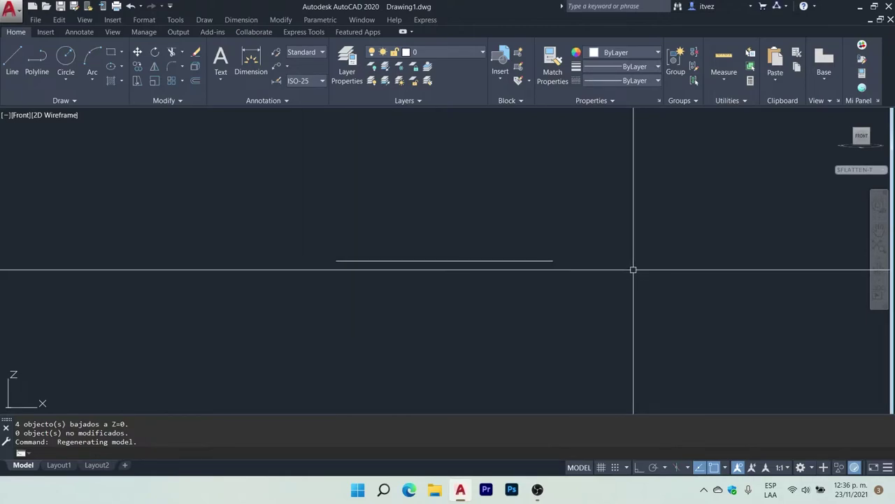
pyautogui.click(862, 129)
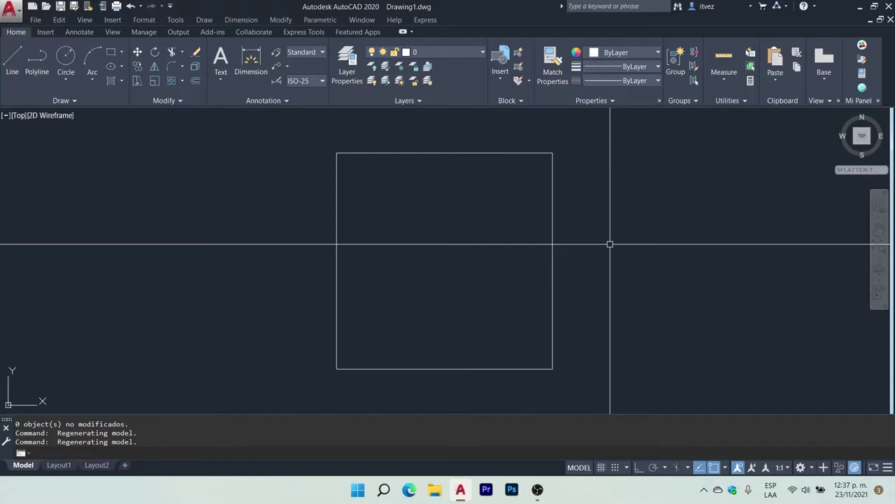
# Undo twice with U to restore the square's original unflattened lines
pyautogui.write('u')
pyautogui.press('Return')
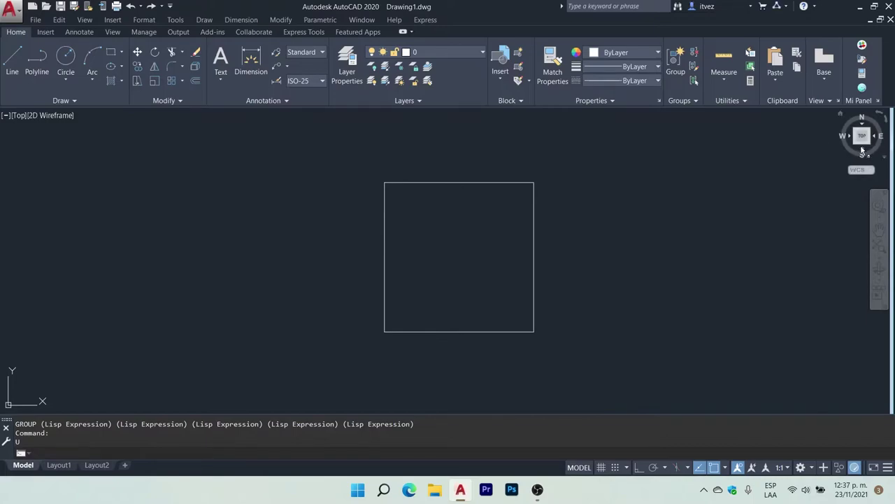
pyautogui.click(863, 149)
pyautogui.press('Return')
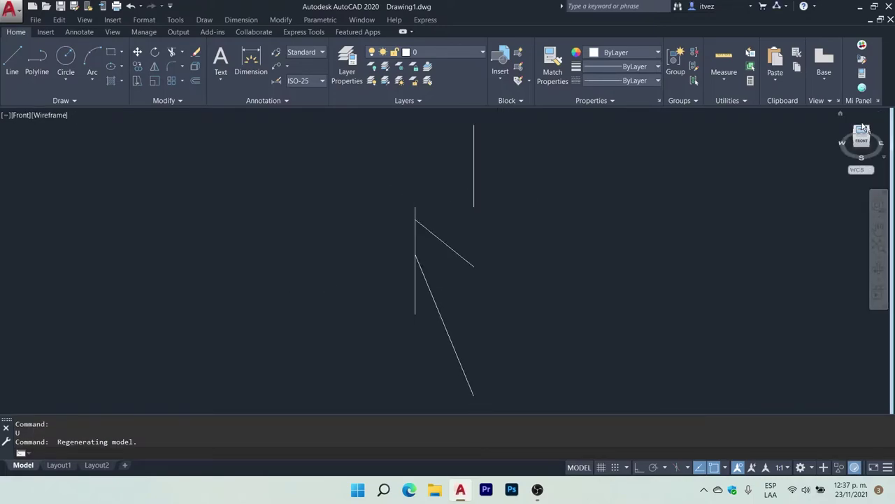
pyautogui.click(45, 31)
# Create block 'cubo' from the square's four lines, base point at the square's centre
pyautogui.click(84, 62)
pyautogui.write('cubo')
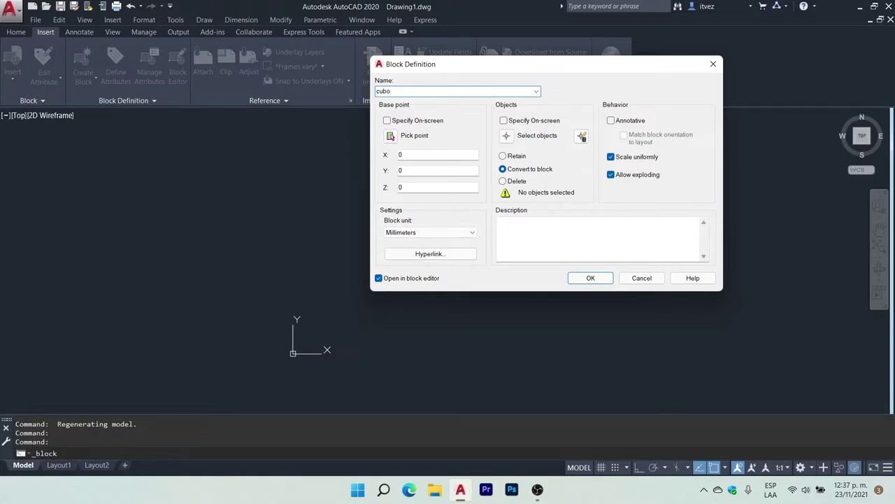
pyautogui.click(387, 121)
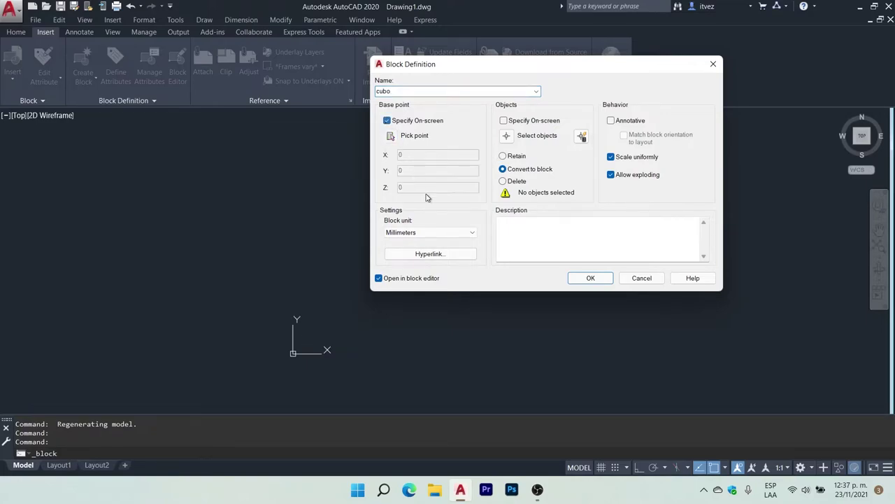
pyautogui.click(590, 277)
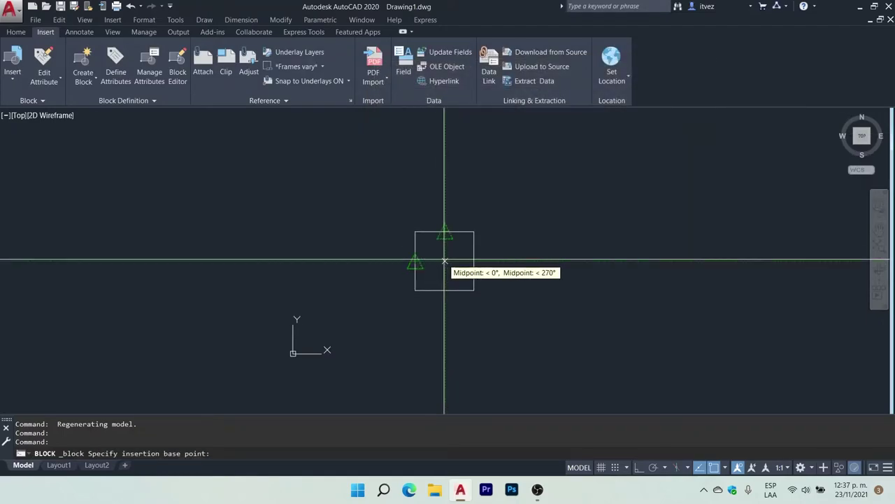
pyautogui.click(440, 260)
pyautogui.click(514, 137)
pyautogui.click(392, 314)
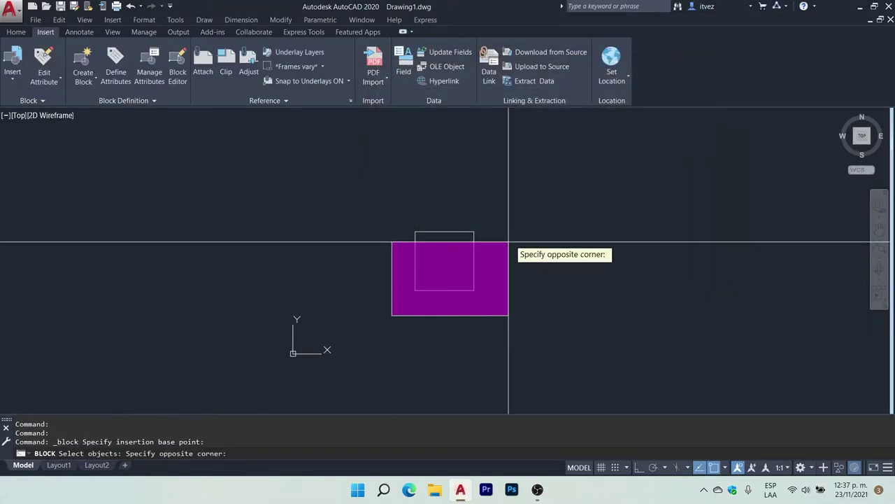
pyautogui.click(514, 237)
pyautogui.press('Return')
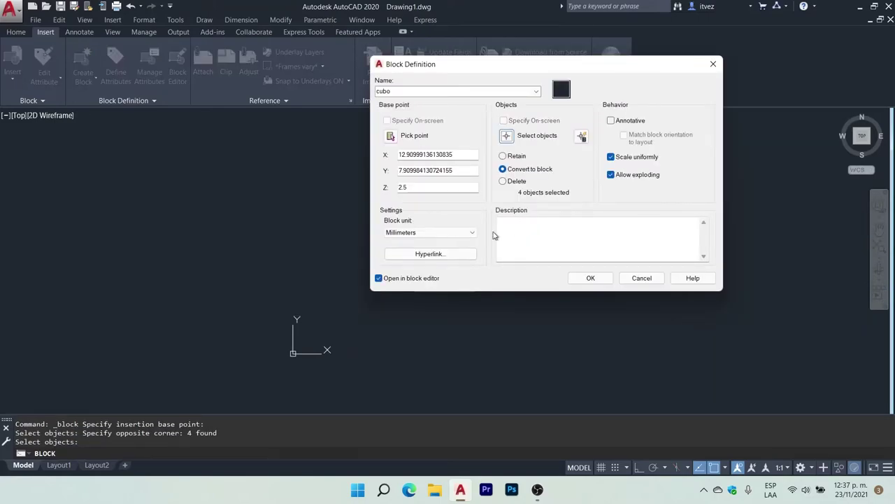
pyautogui.click(588, 280)
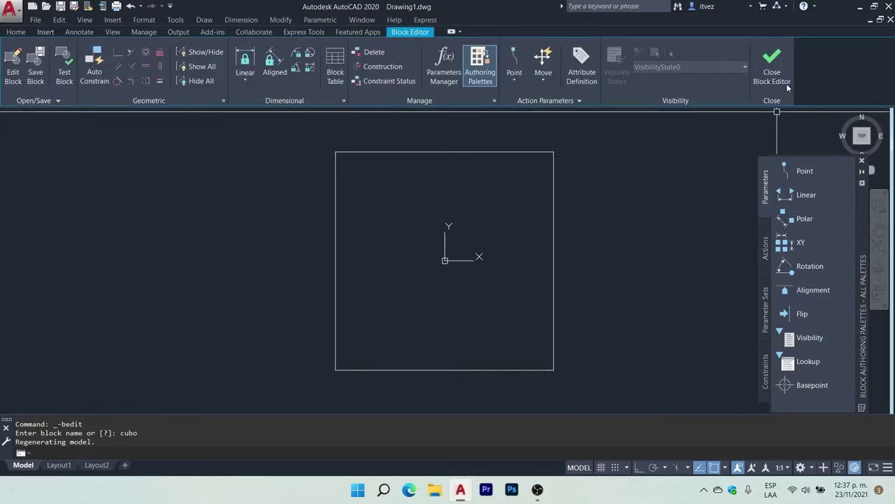
# Close the Block Editor and inspect the cubo block in Front, then Top view
pyautogui.click(775, 70)
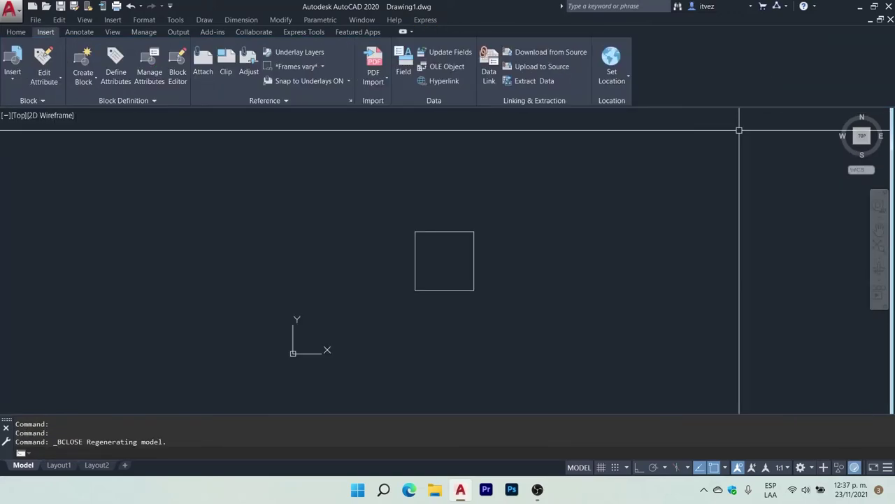
pyautogui.click(475, 258)
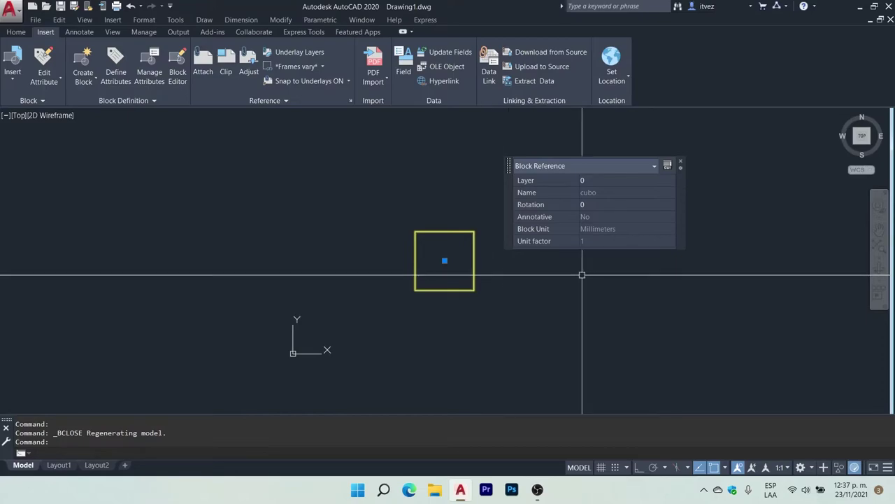
pyautogui.press('Escape')
pyautogui.click(864, 148)
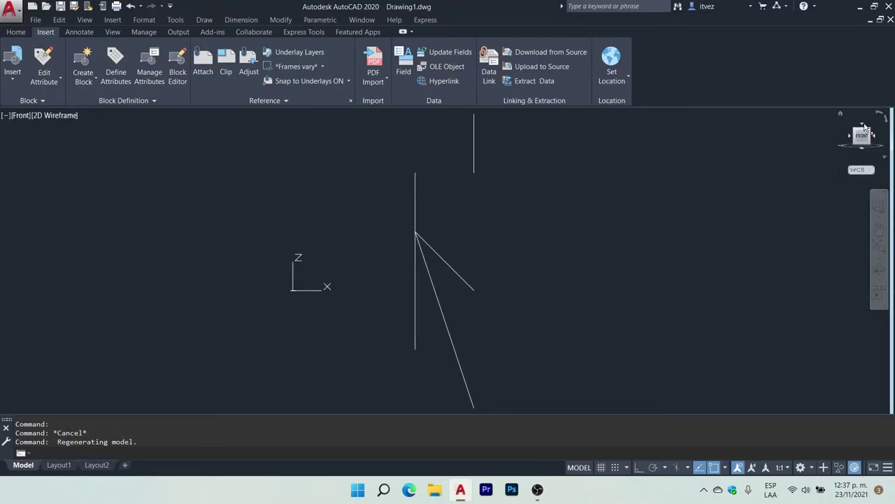
pyautogui.click(866, 128)
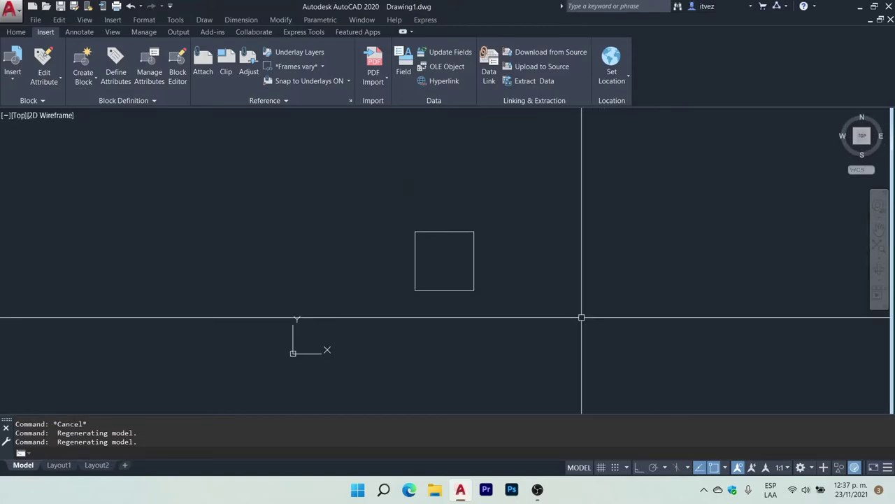
# Flatten the window-selected cubo block reference to Z=0 with FLATTEN
pyautogui.write('flatten')
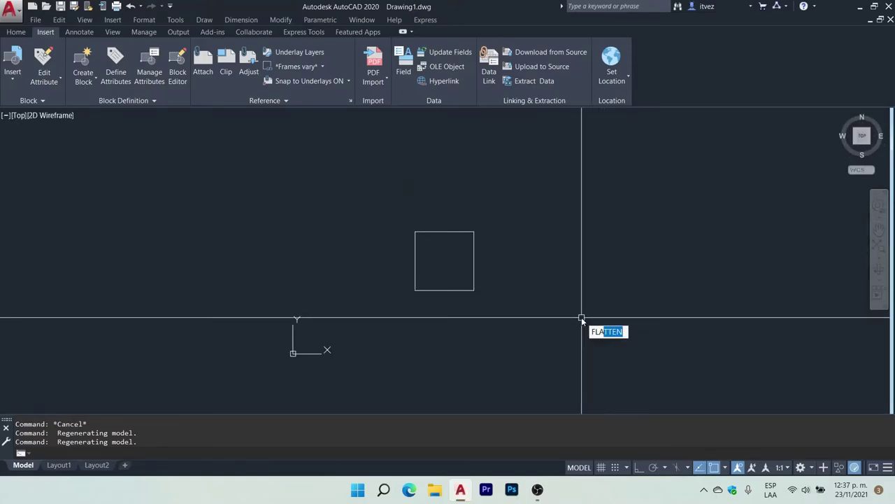
pyautogui.press('Return')
pyautogui.write('y')
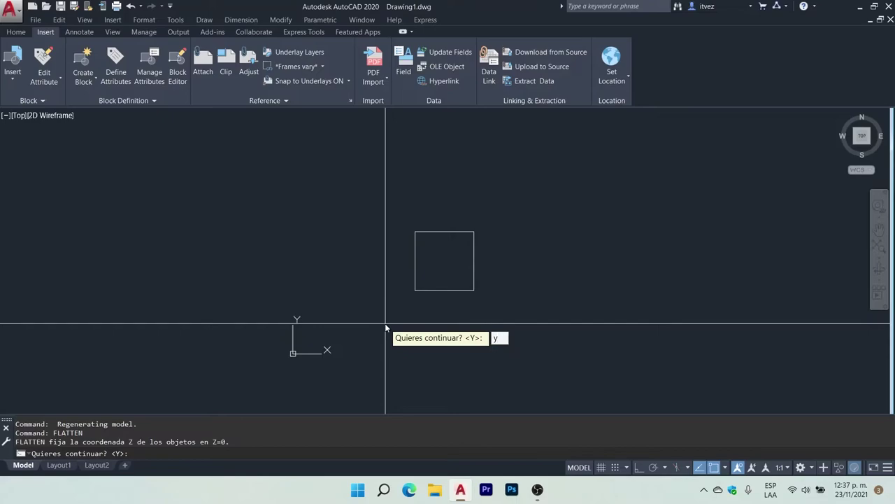
pyautogui.press('Return')
pyautogui.click(382, 320)
pyautogui.click(534, 214)
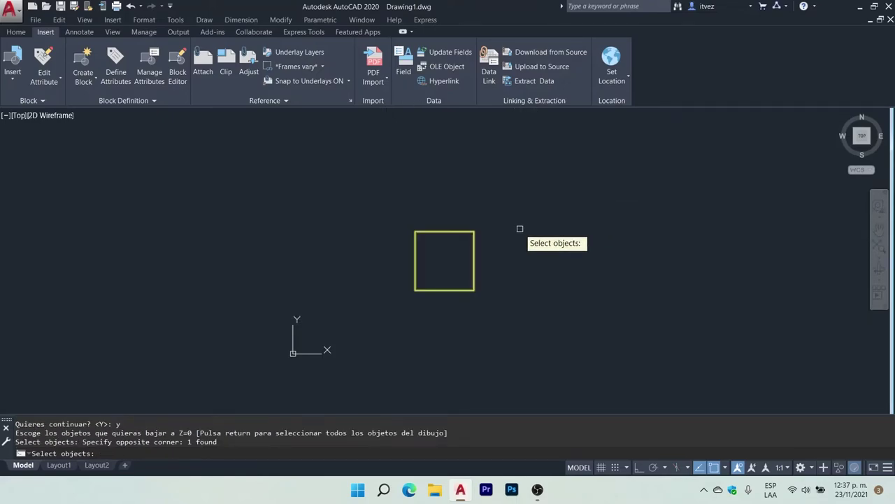
pyautogui.press('Return')
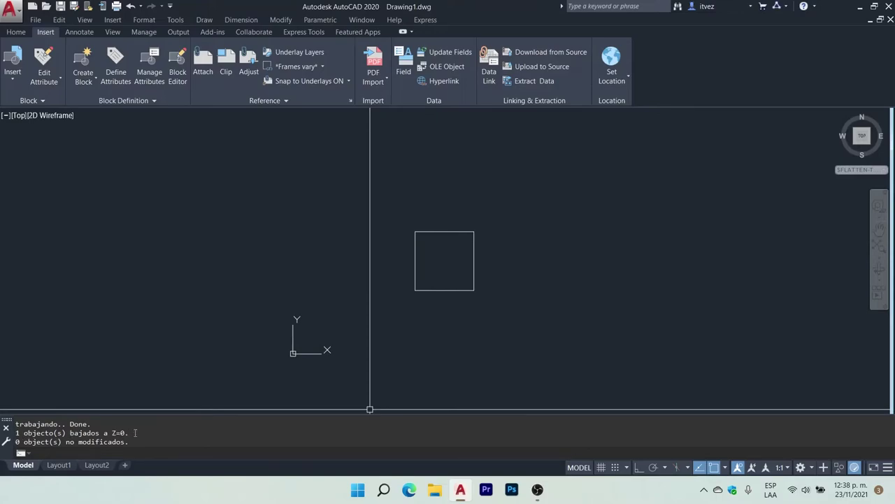
# Select the block, then check it in Front view and return to Top
pyautogui.click(458, 231)
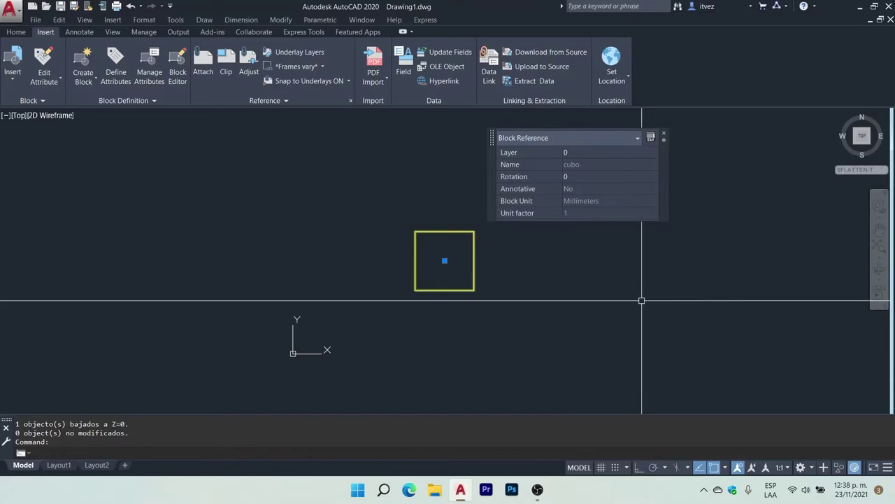
pyautogui.press('Escape')
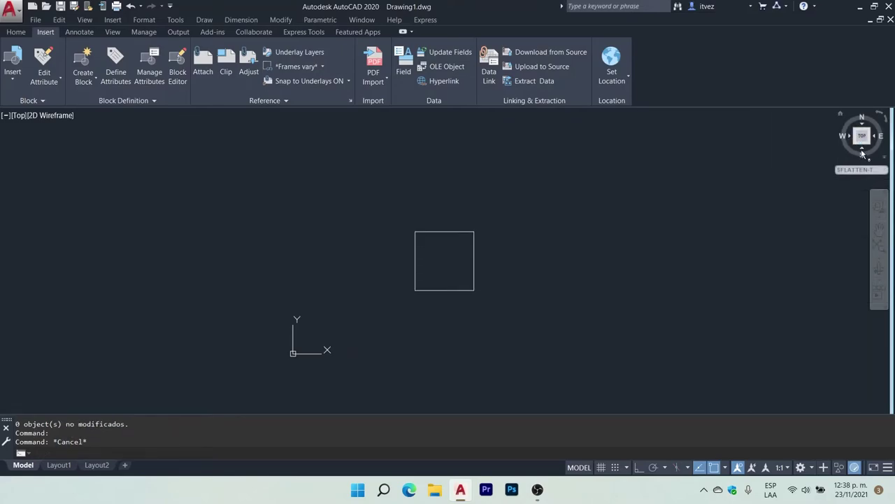
pyautogui.click(862, 147)
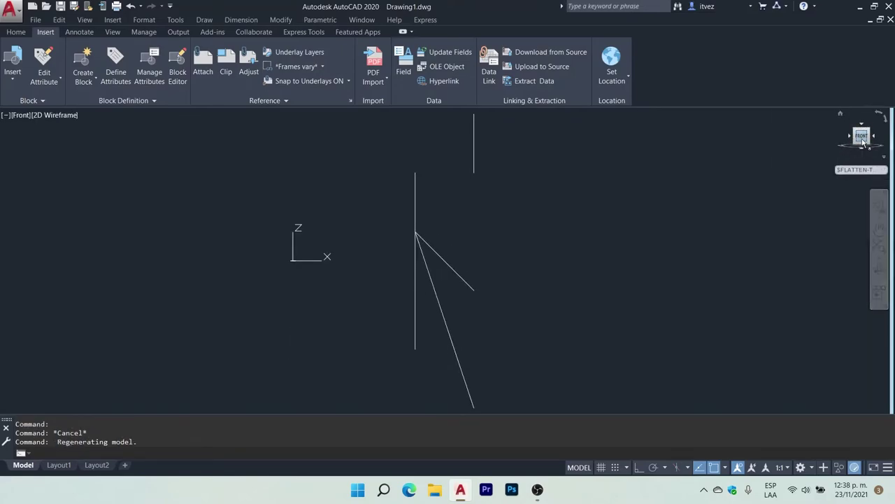
pyautogui.click(862, 128)
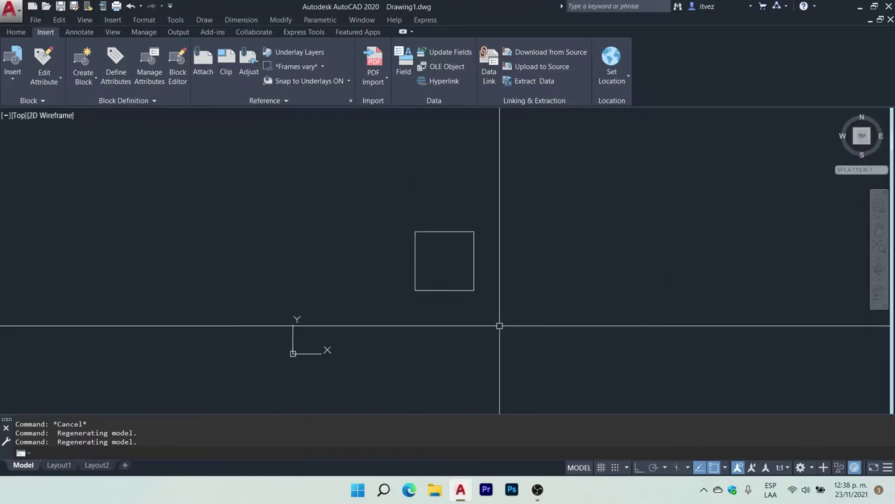
# Open the cubo block for in-place editing with REFEDIT
pyautogui.write('refe')
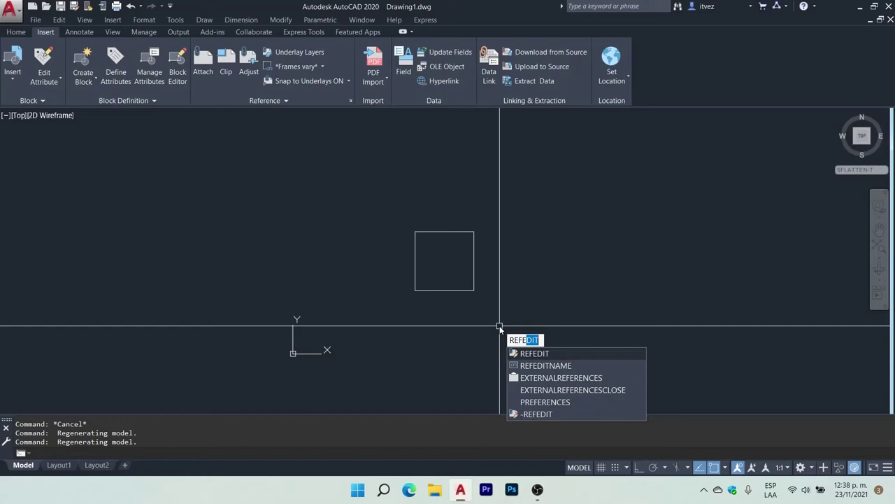
pyautogui.press('Return')
pyautogui.click(450, 289)
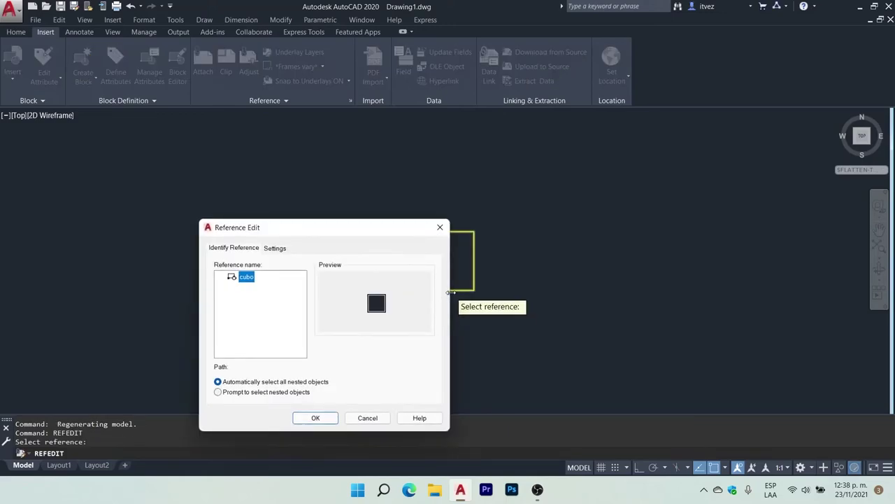
pyautogui.click(332, 418)
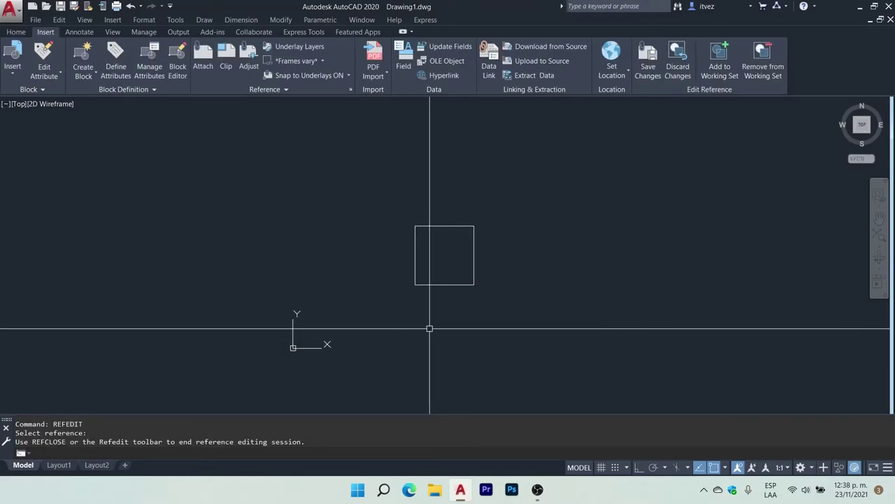
# Cancel a FLATTEN attempt and check the lines' heights in Front view, then Top
pyautogui.write('fla')
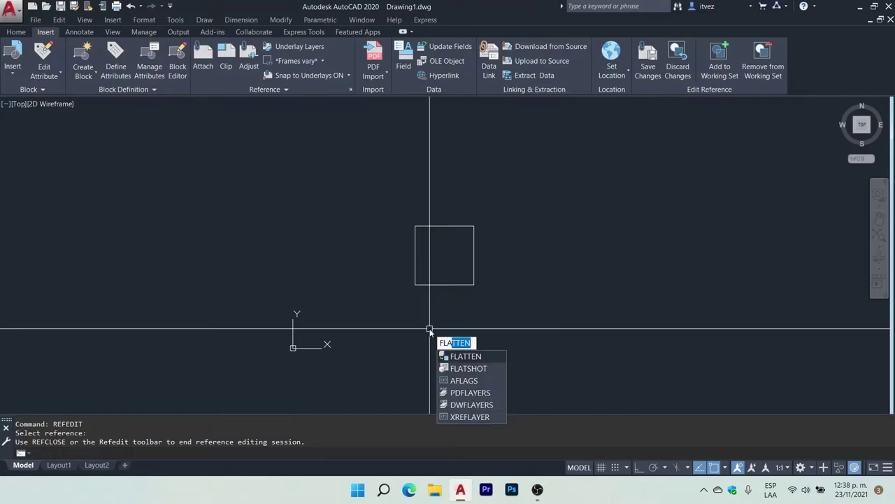
pyautogui.press('Return')
pyautogui.press('Escape')
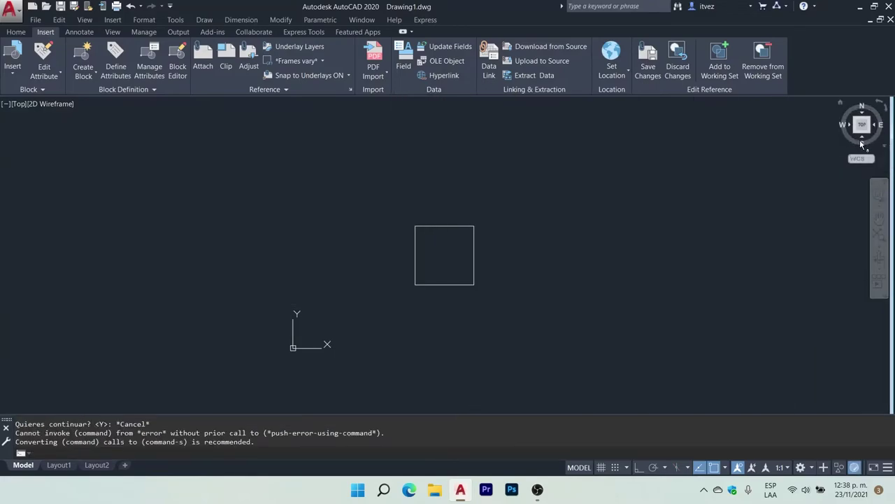
pyautogui.click(861, 138)
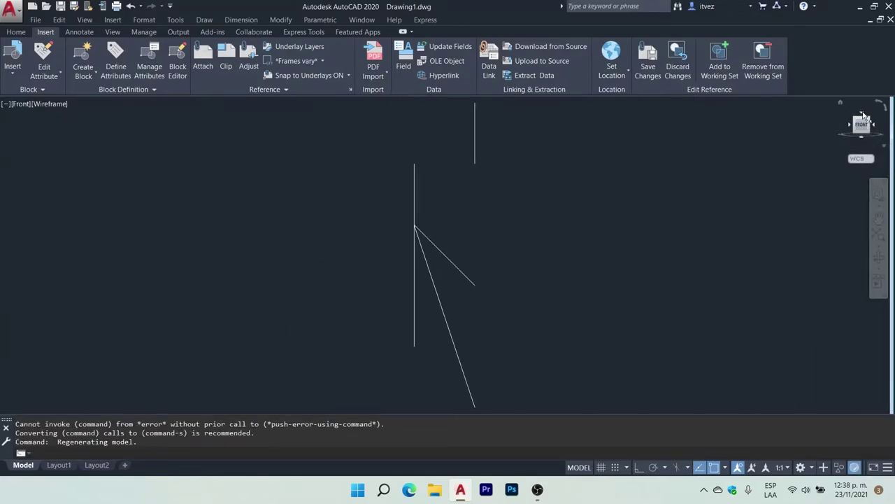
pyautogui.click(864, 116)
# Select the square's bottom, right and top lines one by one, then clear the selection
pyautogui.click(455, 285)
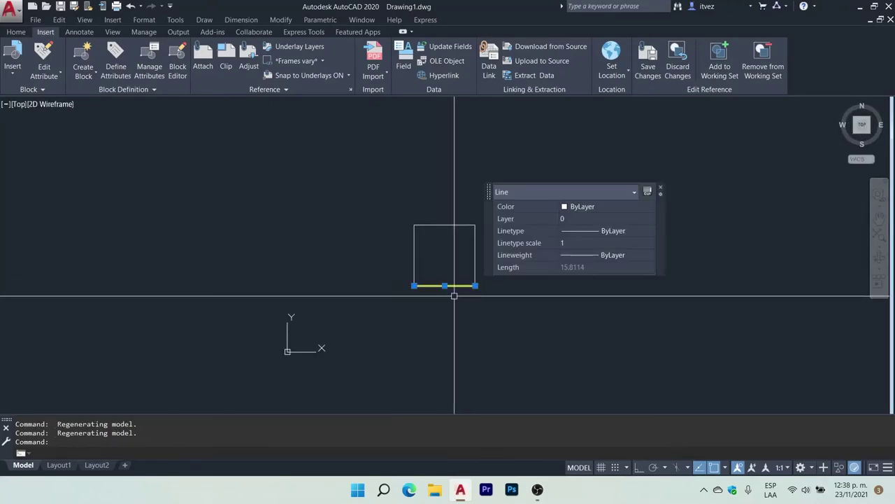
pyautogui.press('Escape')
pyautogui.click(475, 237)
pyautogui.press('Escape')
pyautogui.click(462, 225)
pyautogui.press('Escape')
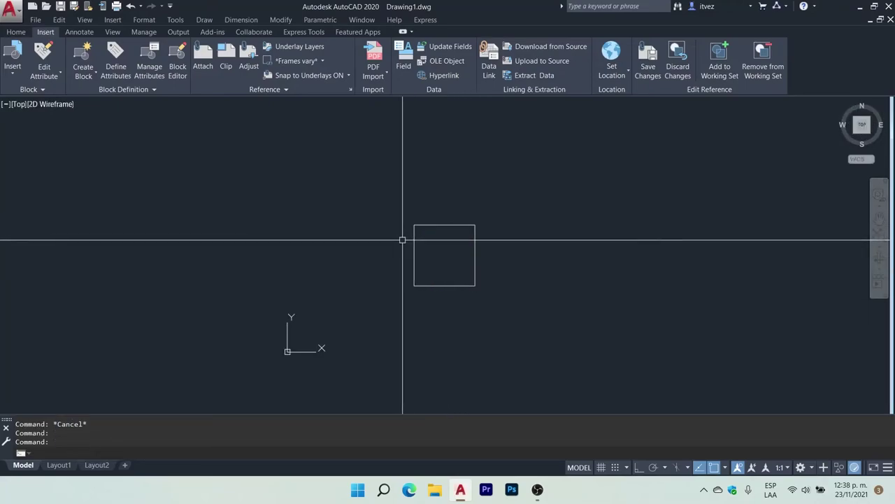
pyautogui.press('Escape')
# Flatten all four window-selected lines inside cubo to Z=0 with FLATTEN
pyautogui.write('FLA')
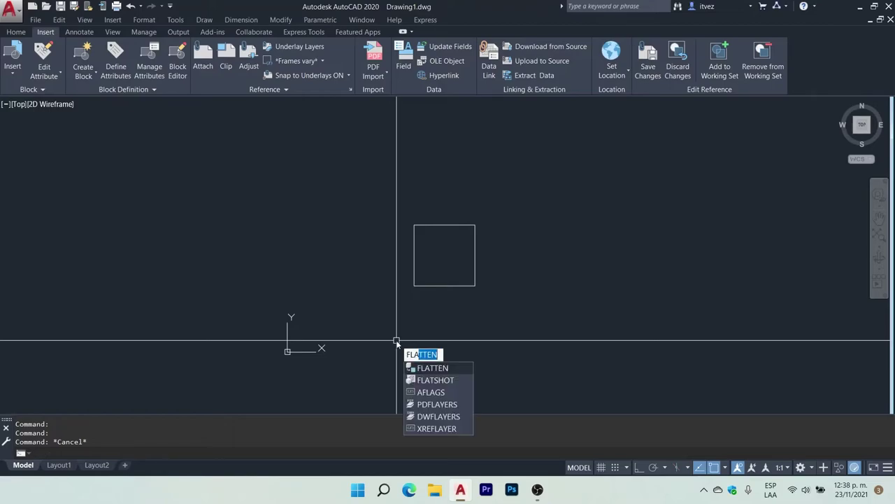
pyautogui.press('Return')
pyautogui.write('y')
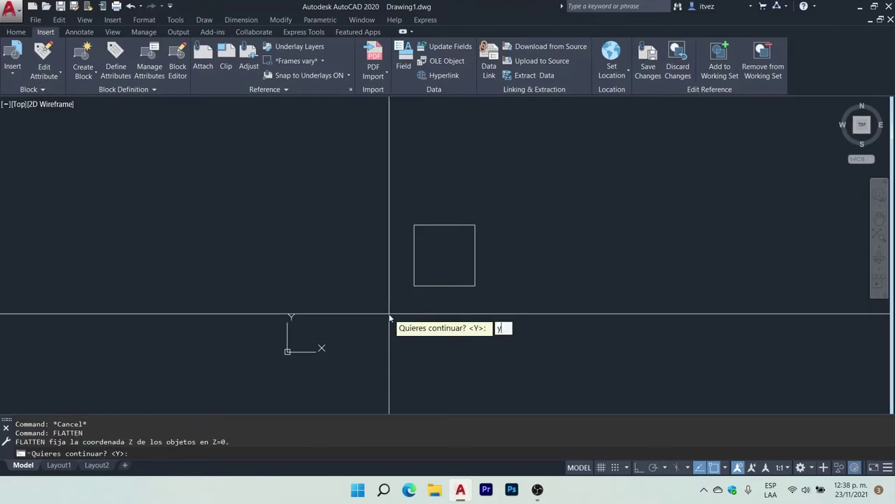
pyautogui.press('Return')
pyautogui.click(385, 315)
pyautogui.click(522, 204)
pyautogui.press('Return')
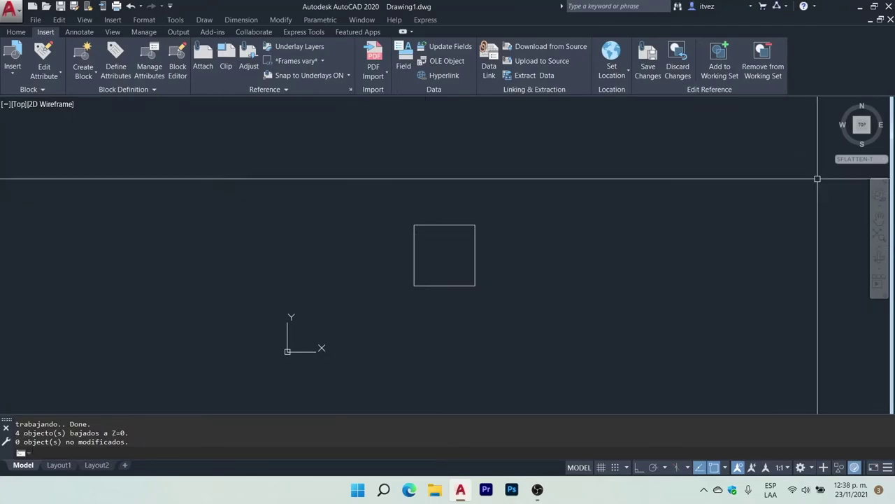
# Verify flatness in Front view, return to Top, and save the reference edits
pyautogui.click(865, 140)
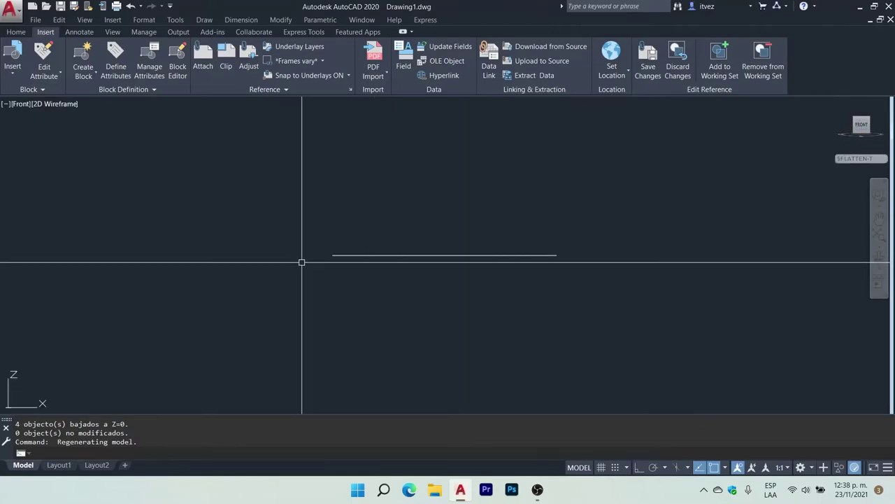
pyautogui.click(863, 120)
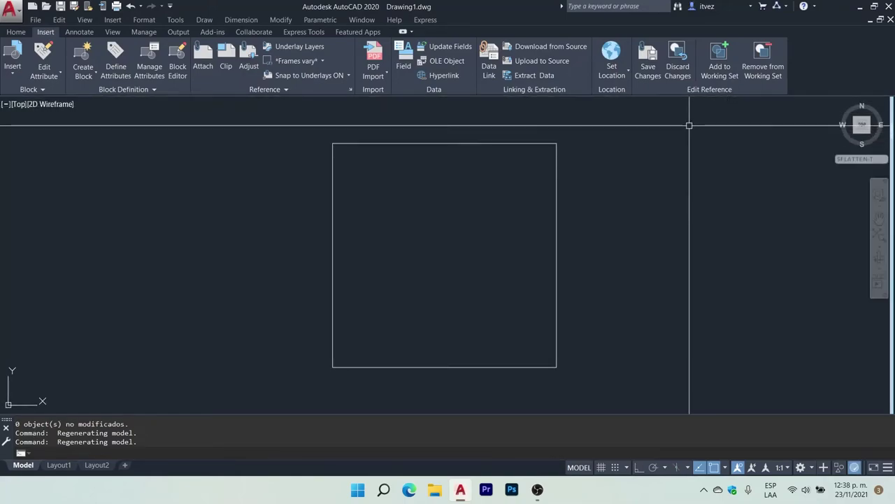
pyautogui.click(645, 77)
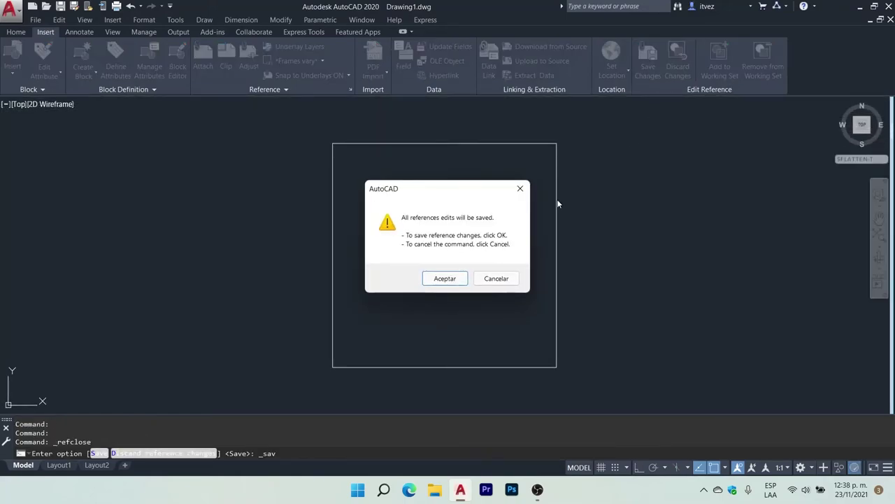
# Confirm saving the cubo edits and verify the block appears flat in Front view
pyautogui.click(443, 276)
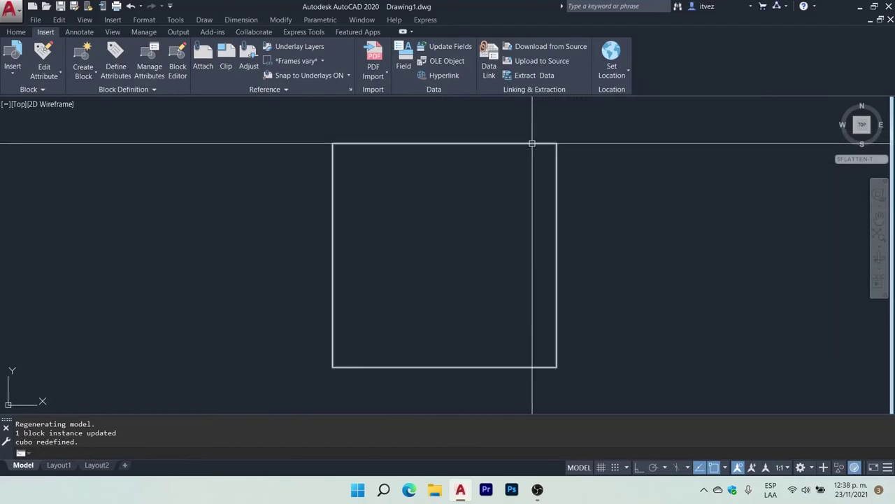
pyautogui.click(532, 144)
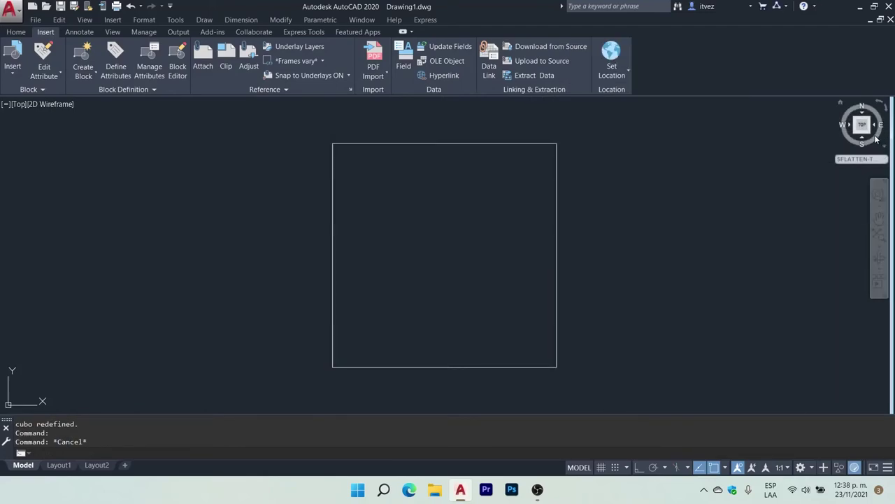
pyautogui.click(866, 138)
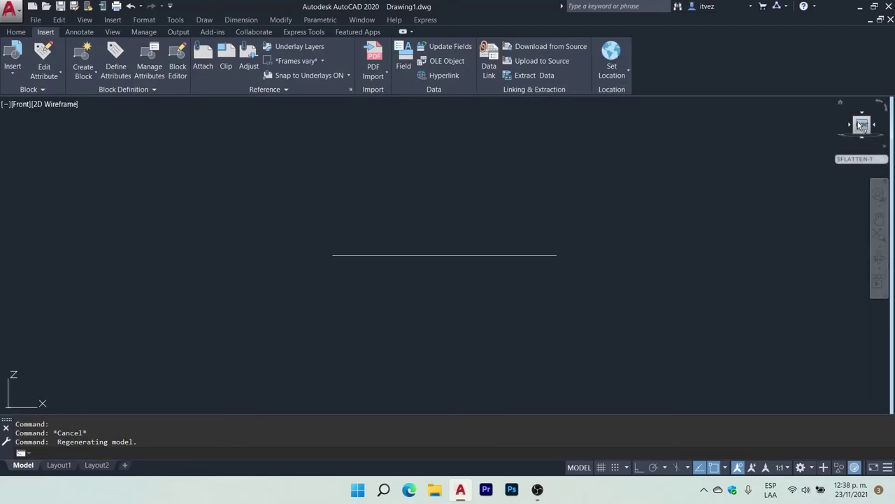
pyautogui.click(862, 113)
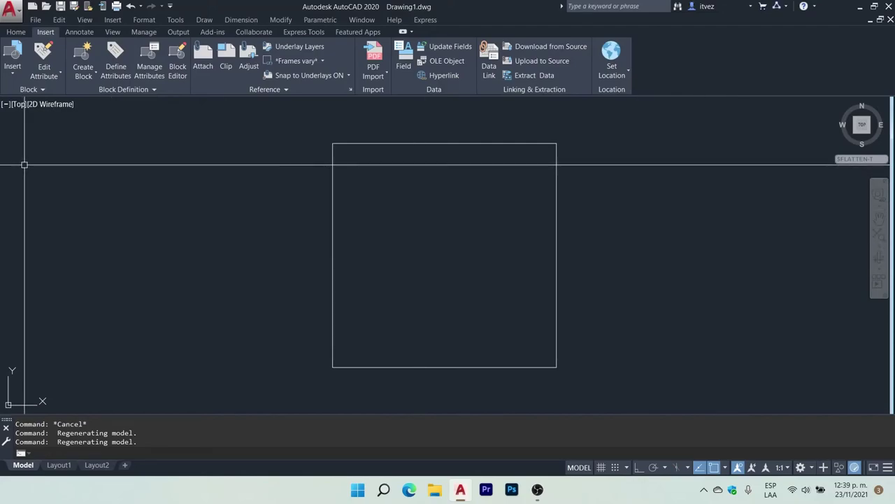
# Switch the ribbon back to the Home tab's drawing and editing tools
pyautogui.click(17, 32)
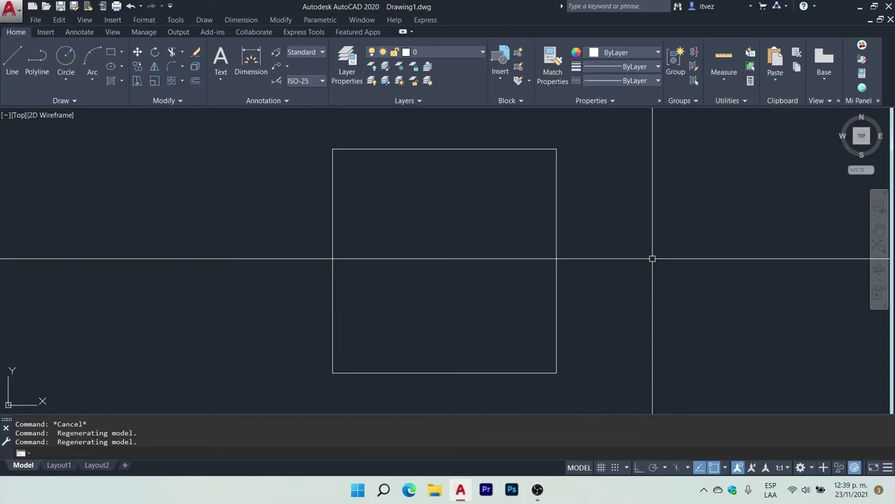
pyautogui.click(424, 21)
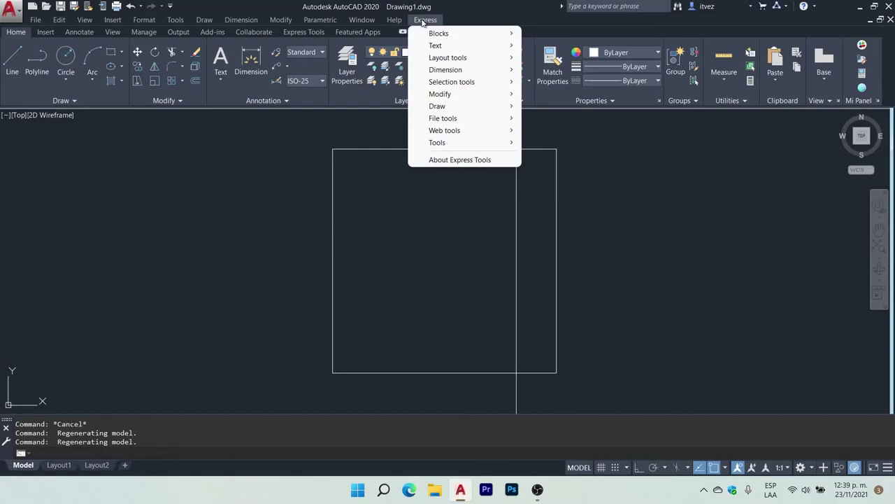
pyautogui.moveTo(440, 94)
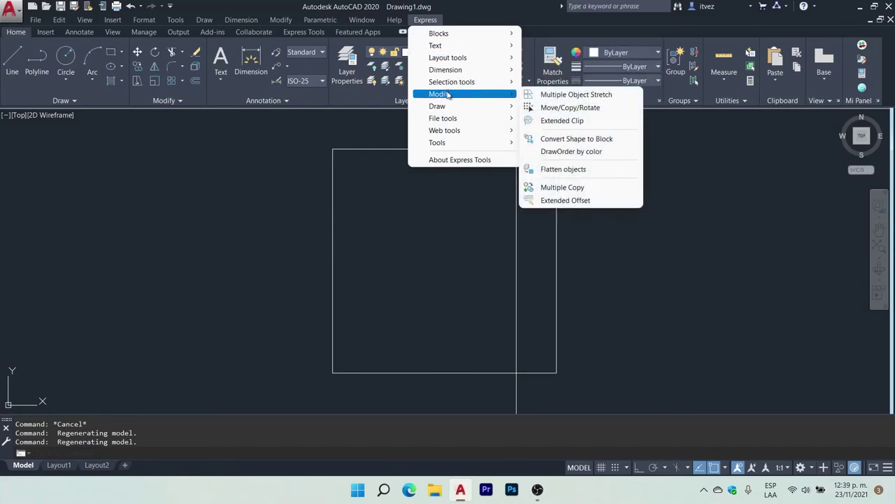
pyautogui.click(757, 240)
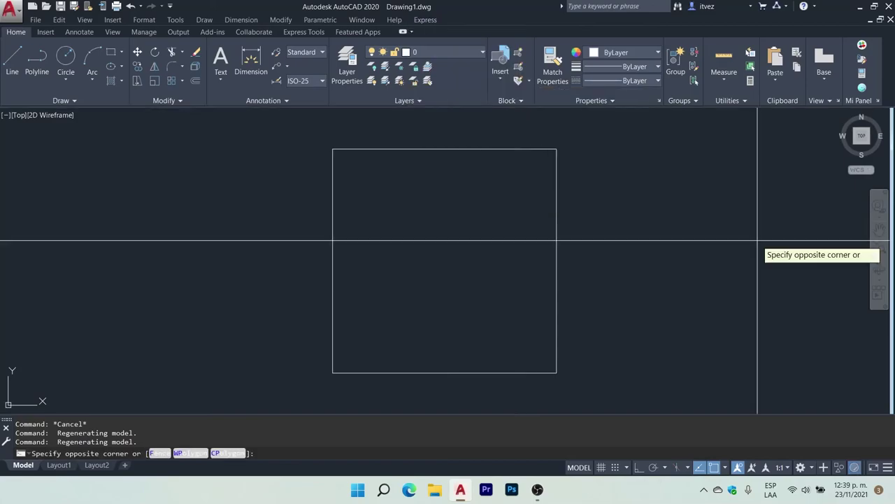
pyautogui.press('Escape')
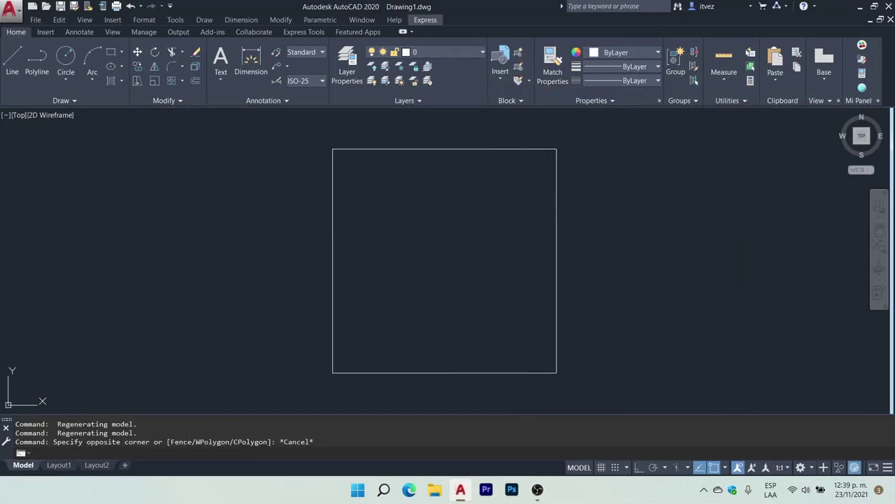
pyautogui.click(629, 264)
pyautogui.press('Escape')
pyautogui.press('Escape')
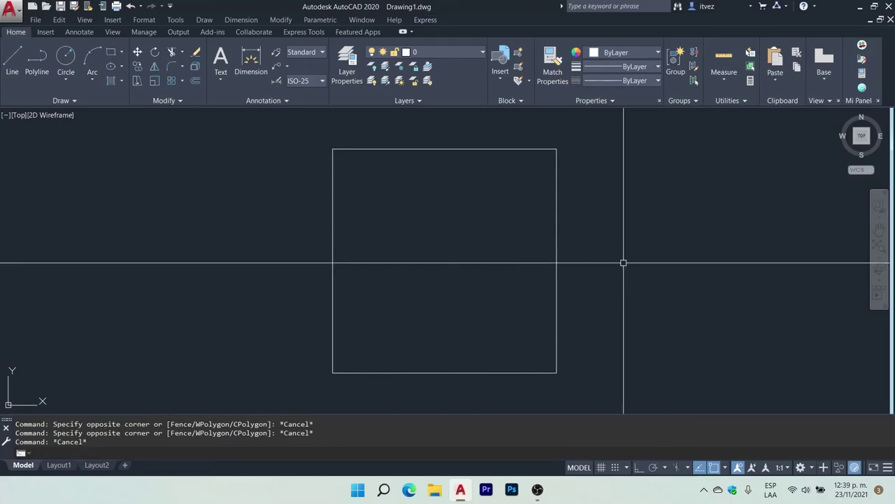